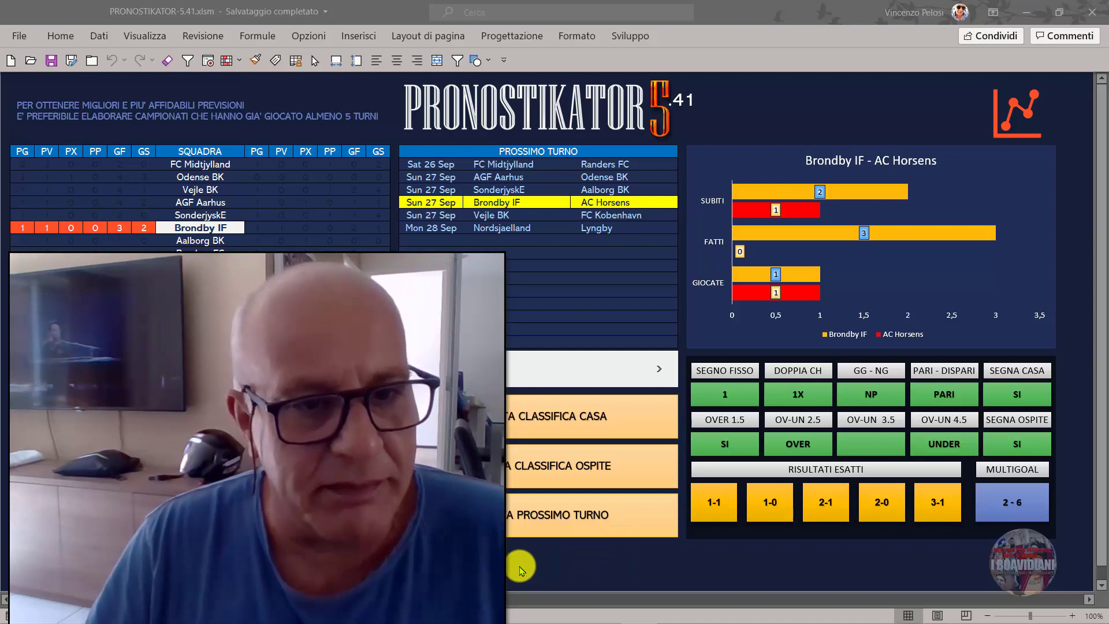
- Leave the Pronostikator workbook and bring up the SoccerSTATS home page in Chrome
click(522, 570)
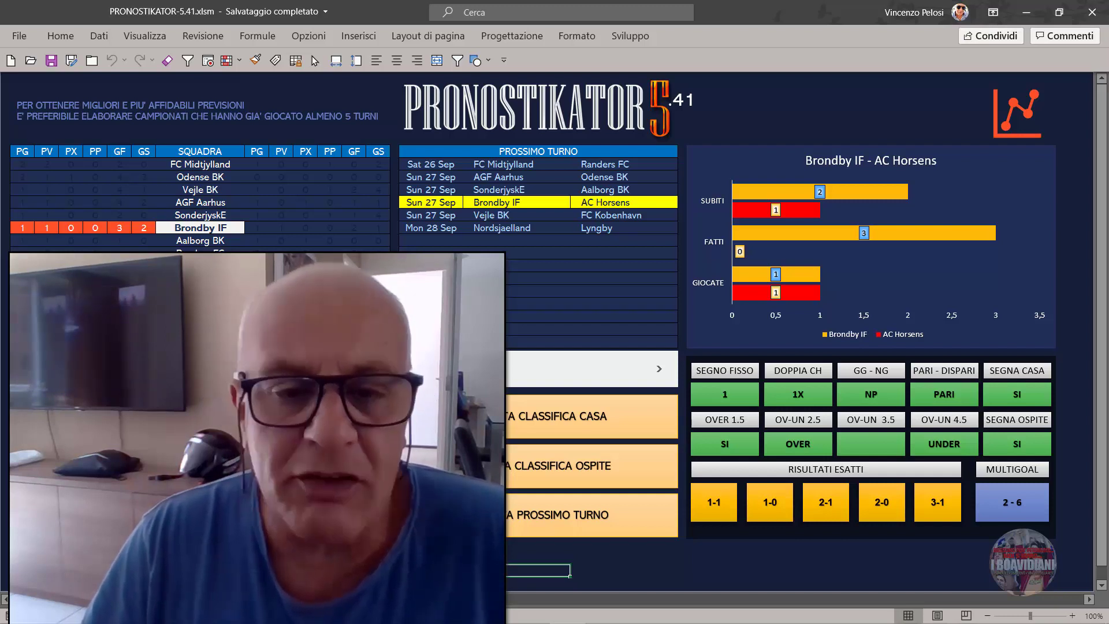
click(586, 557)
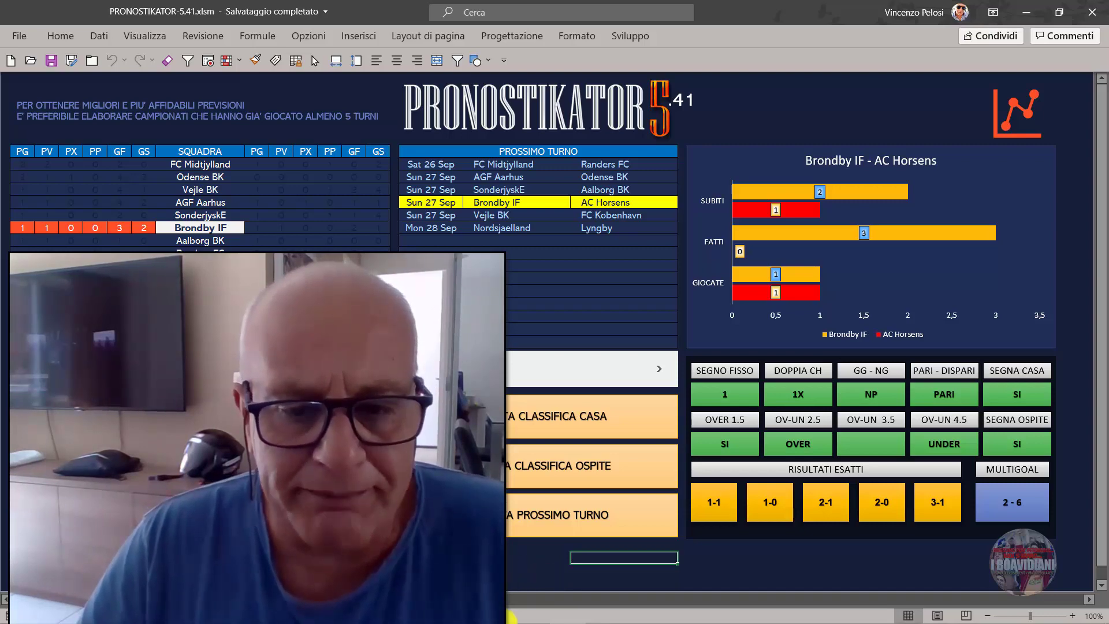
click(531, 618)
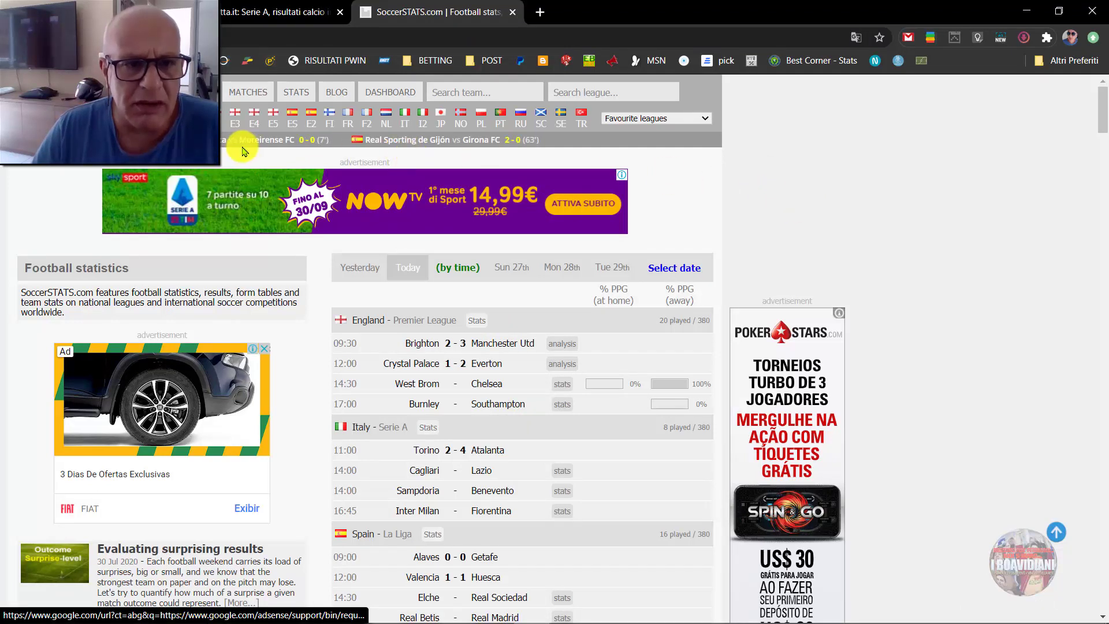
- Open the Japan J1 League home and away tables on SoccerSTATS
click(440, 130)
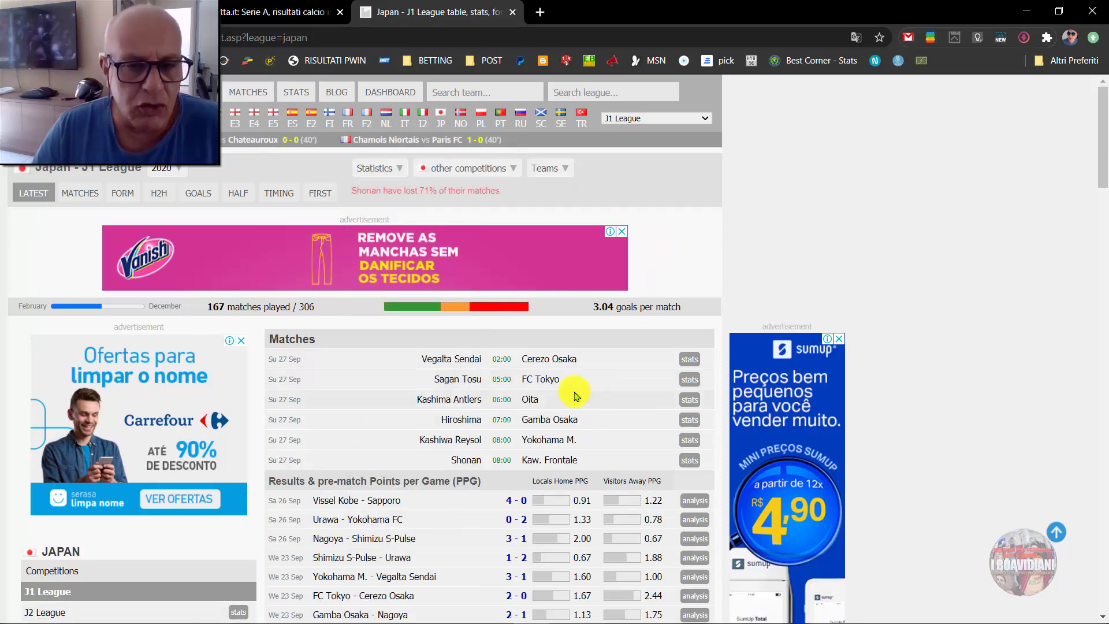
mouse_move(379, 168)
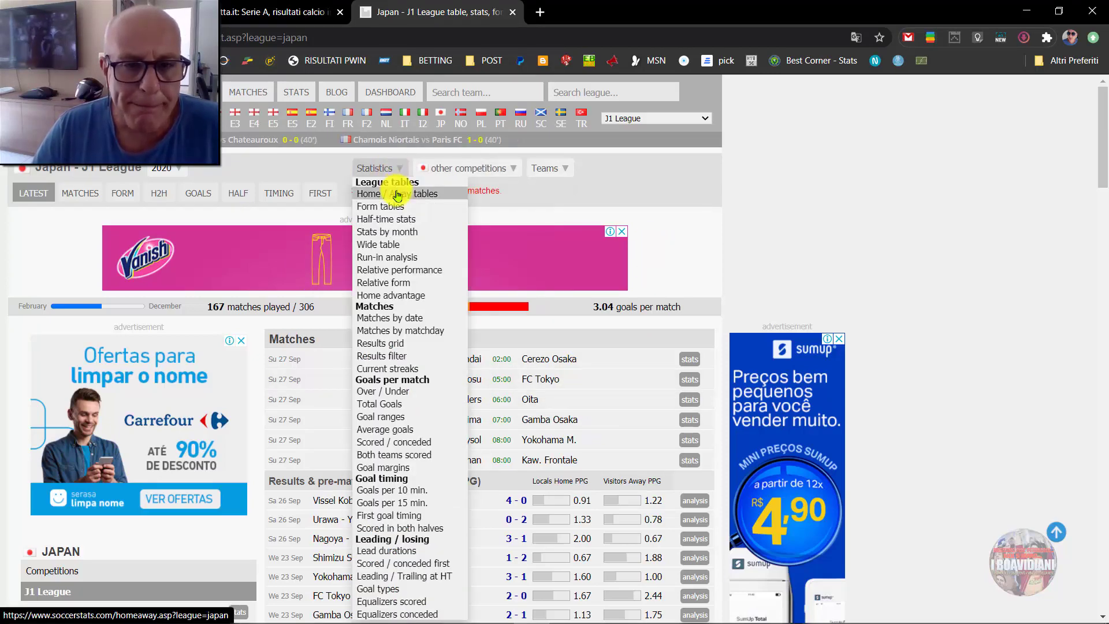
click(397, 195)
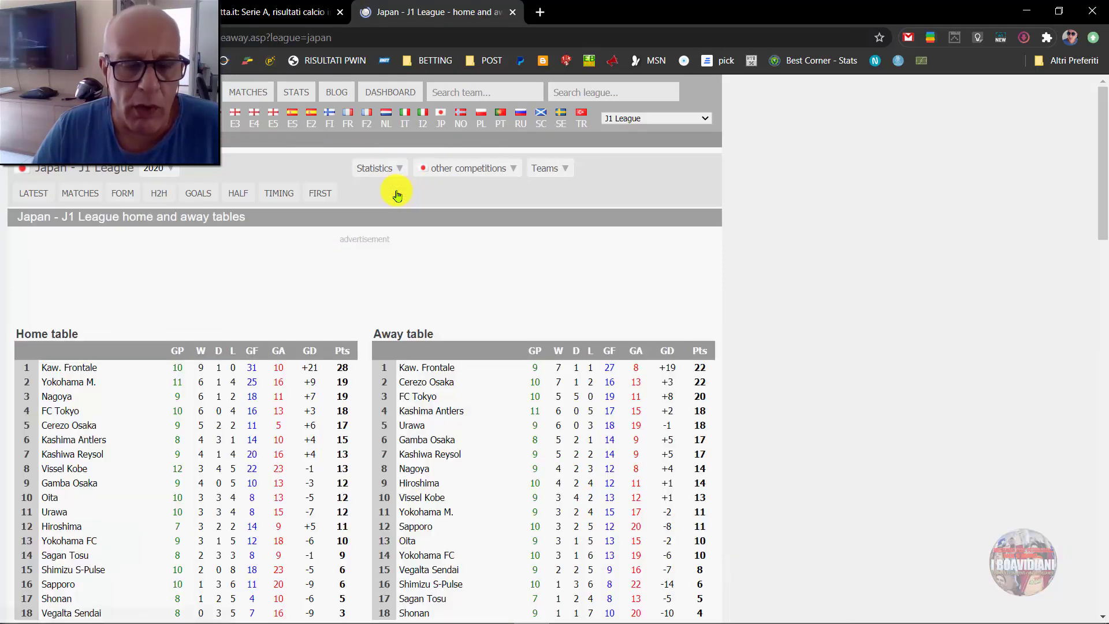
scroll(341, 271, down, 1)
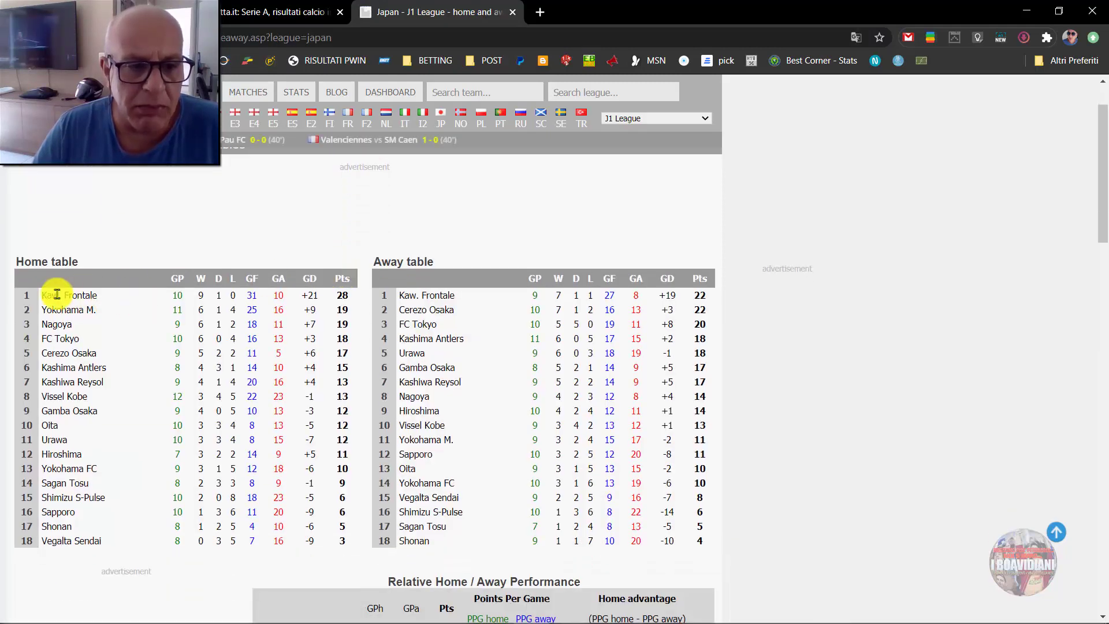
- Copy the whole J1 League home table and return to the Pronostikator workbook
drag(26, 298, 343, 546)
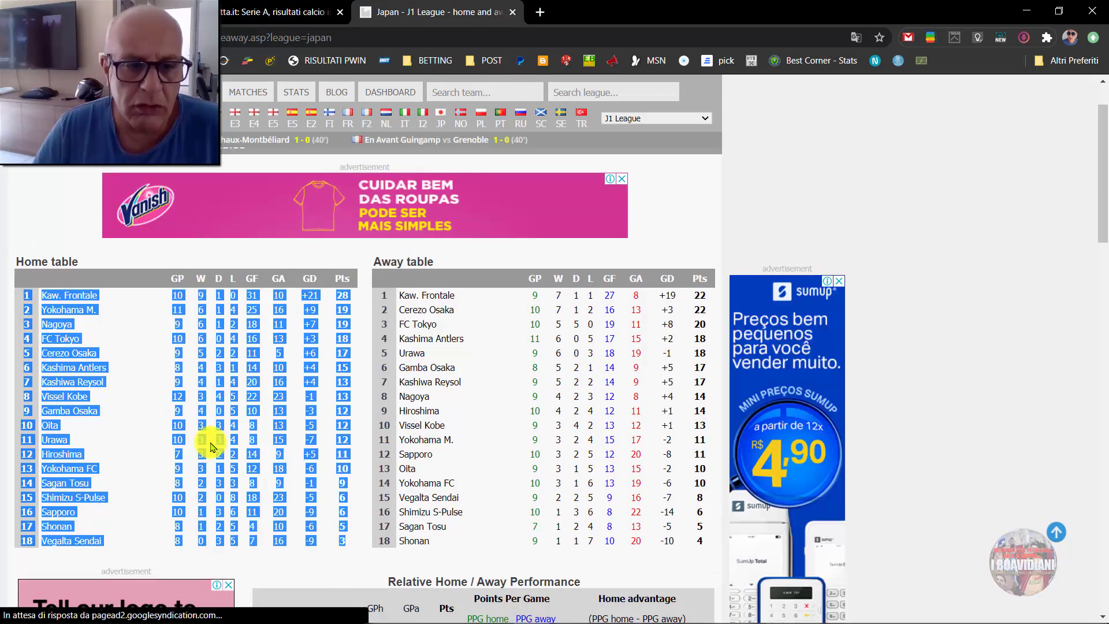
right_click(123, 409)
click(131, 415)
mouse_move(548, 617)
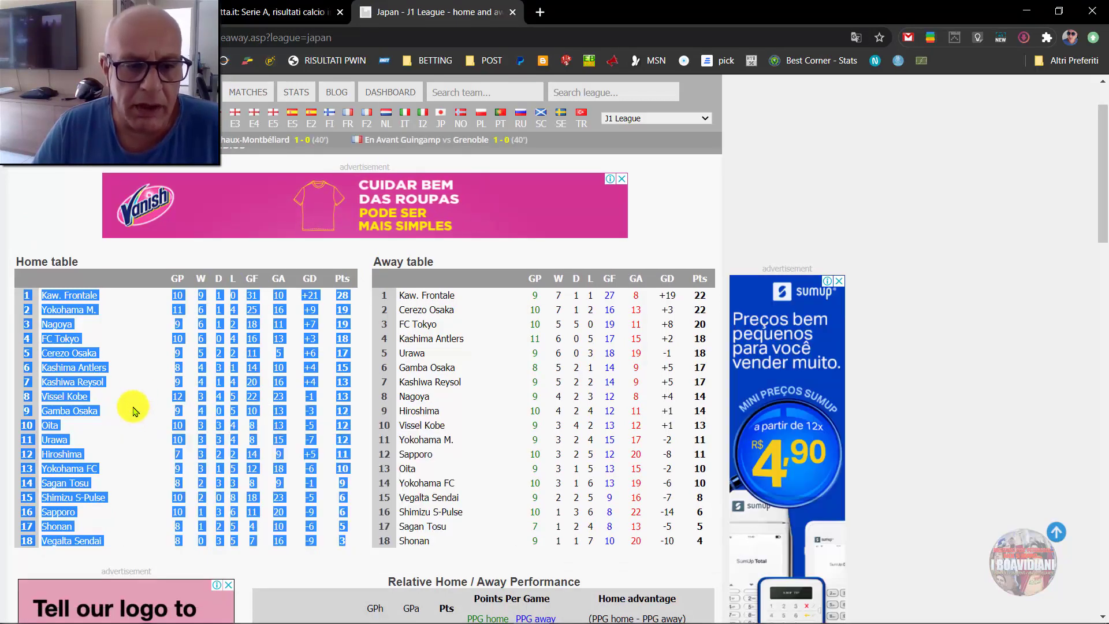
click(566, 609)
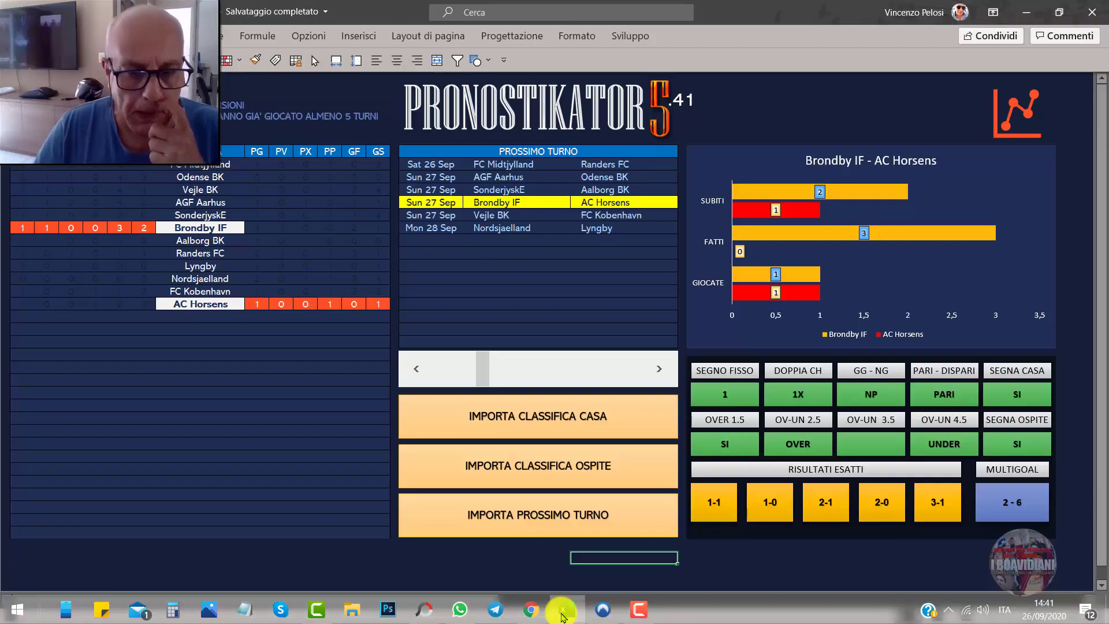
- Import the copied home standings with IMPORTA CLASSIFICA CASA, then return to the J1 tables
click(512, 416)
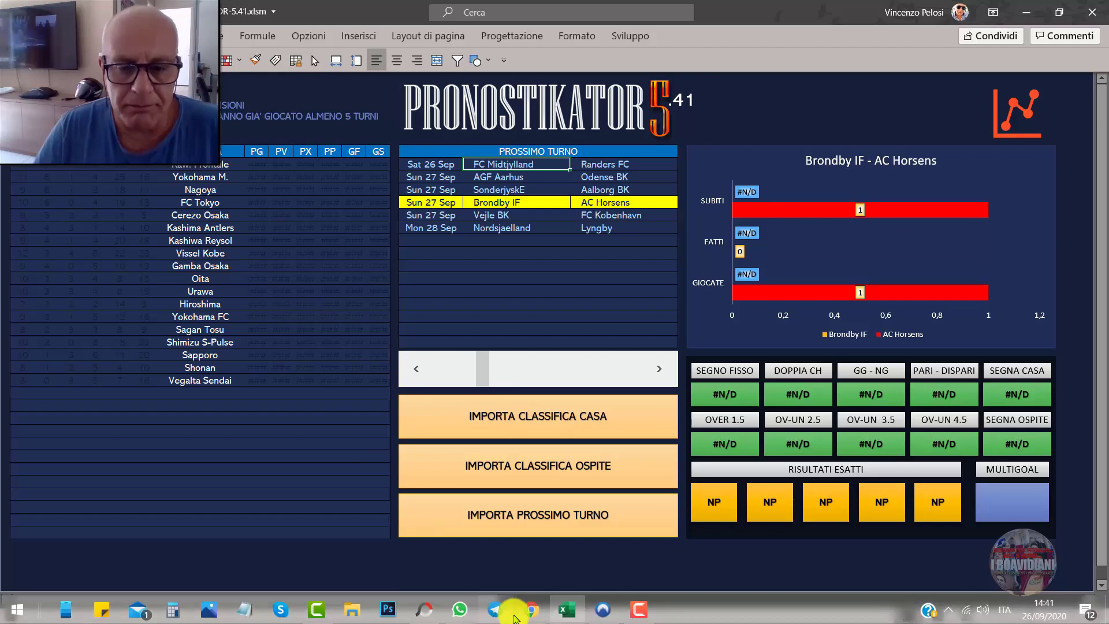
mouse_move(532, 610)
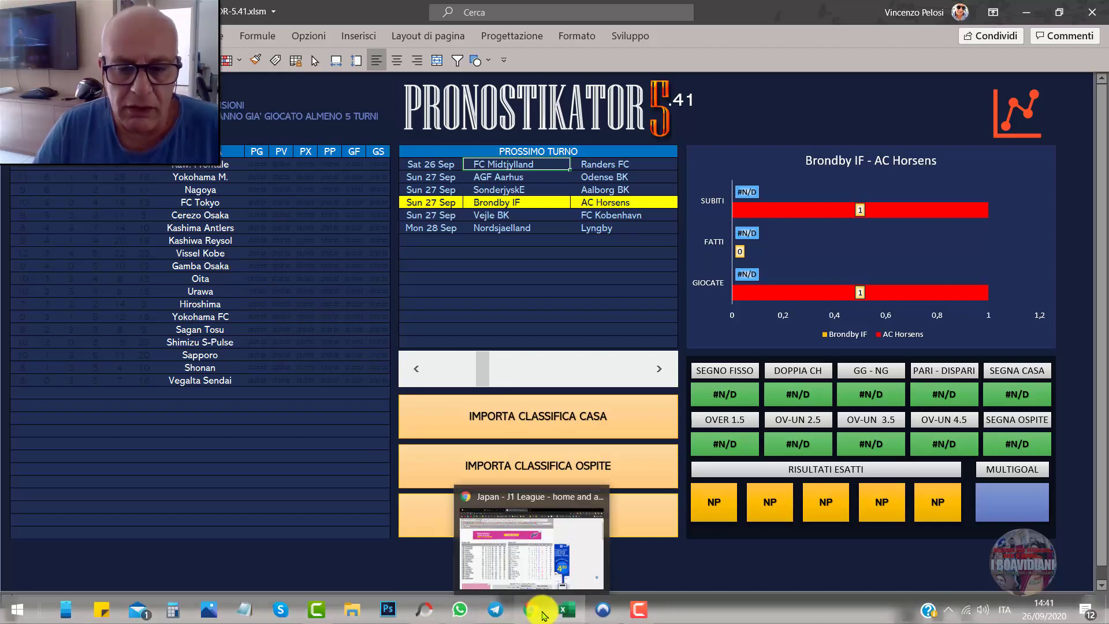
click(542, 612)
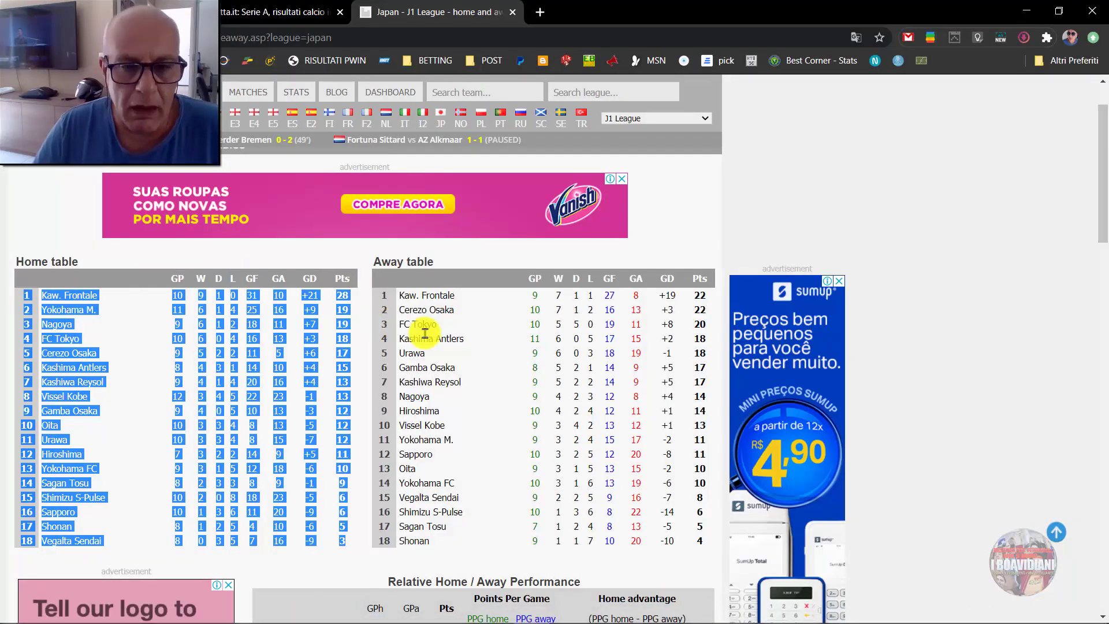
- Copy the whole J1 League away table and return to the Pronostikator workbook
click(384, 298)
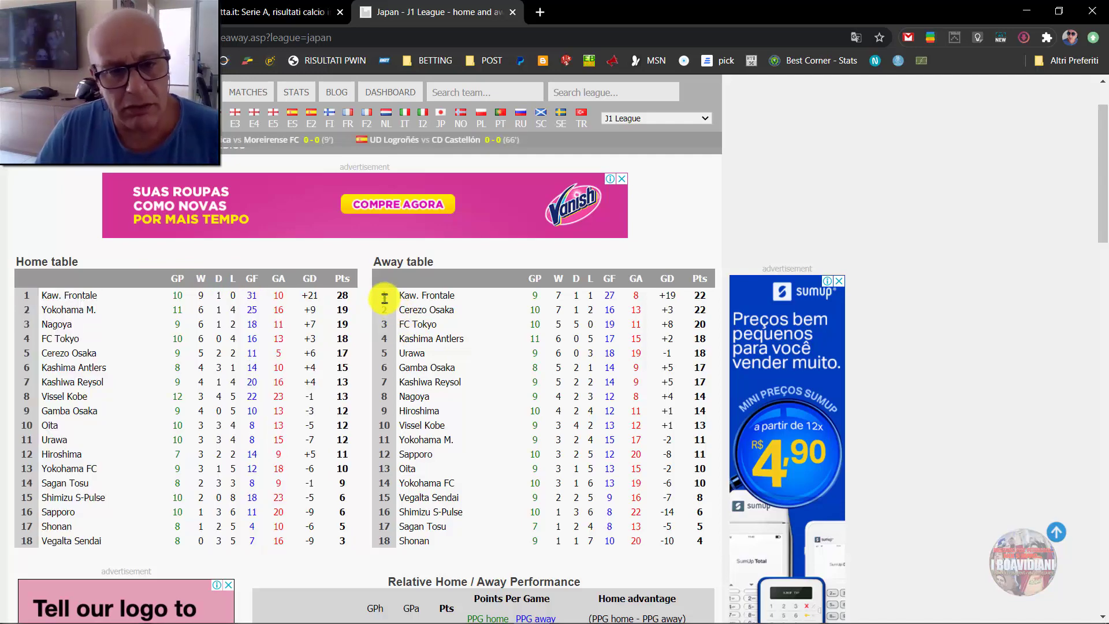
drag(382, 295, 702, 541)
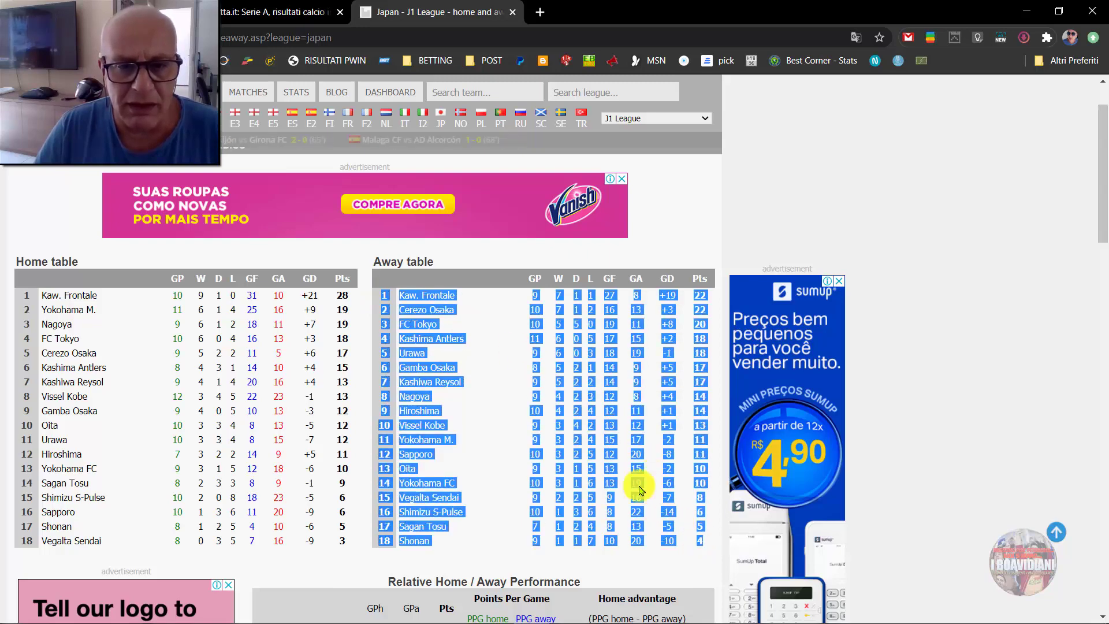
right_click(473, 312)
mouse_move(555, 619)
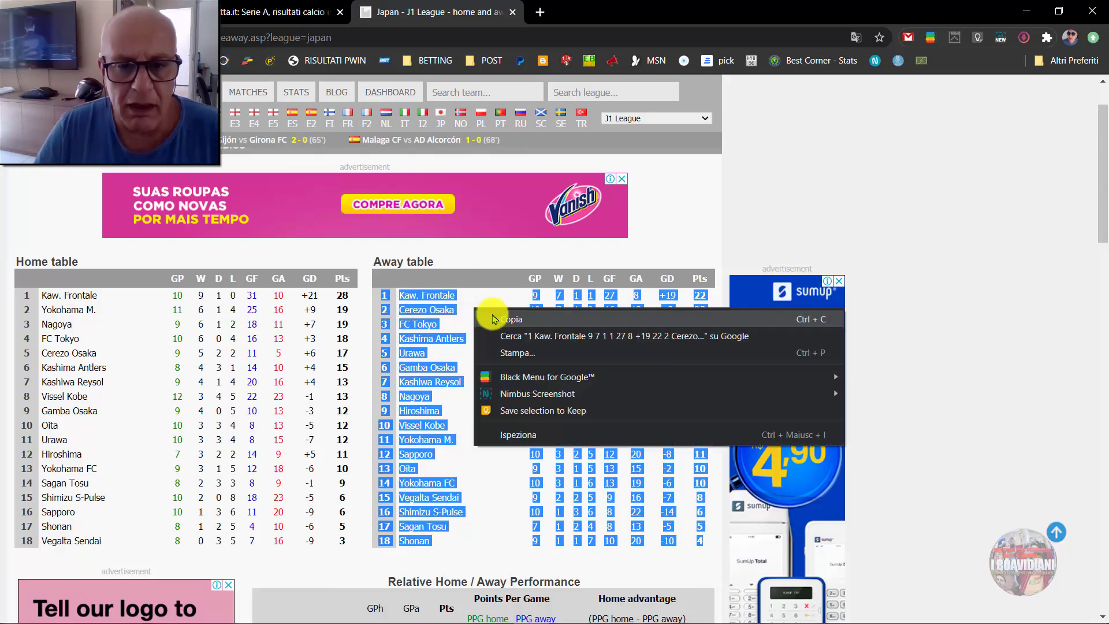
click(491, 316)
click(553, 611)
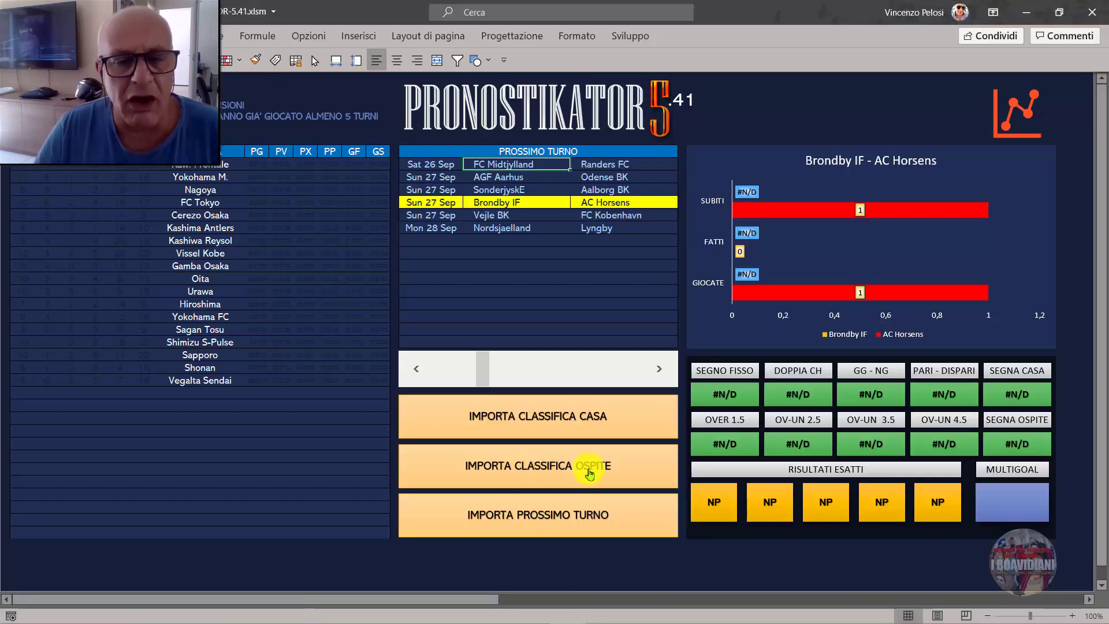
- Import the copied away standings with IMPORTA CLASSIFICA OSPITE
click(589, 472)
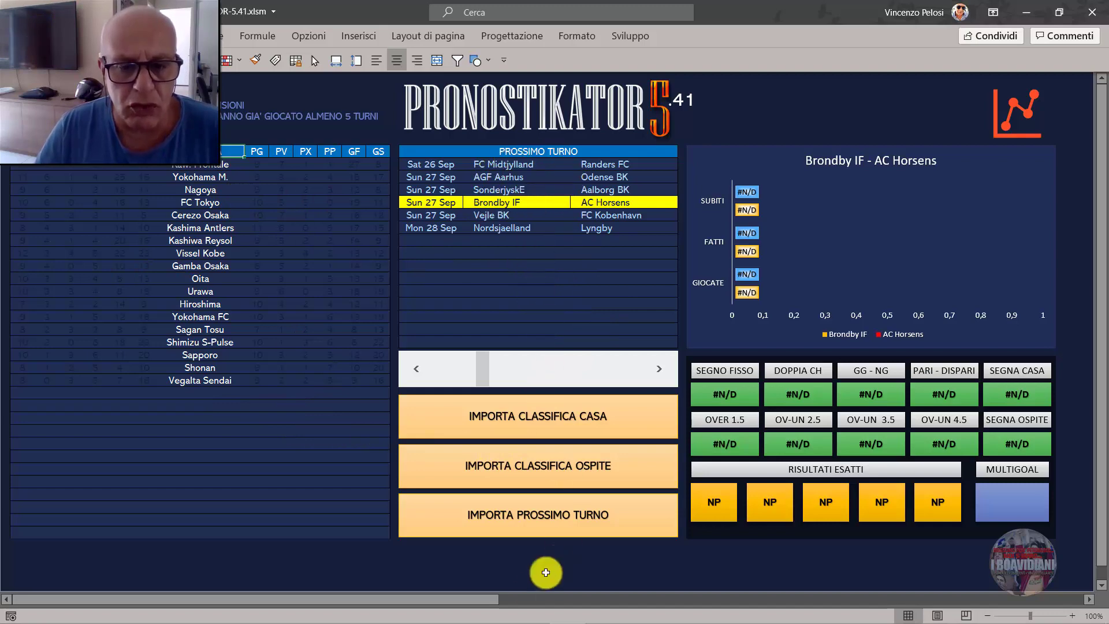
- Return to the J1 tables page and load the league's matches listed by date
click(526, 577)
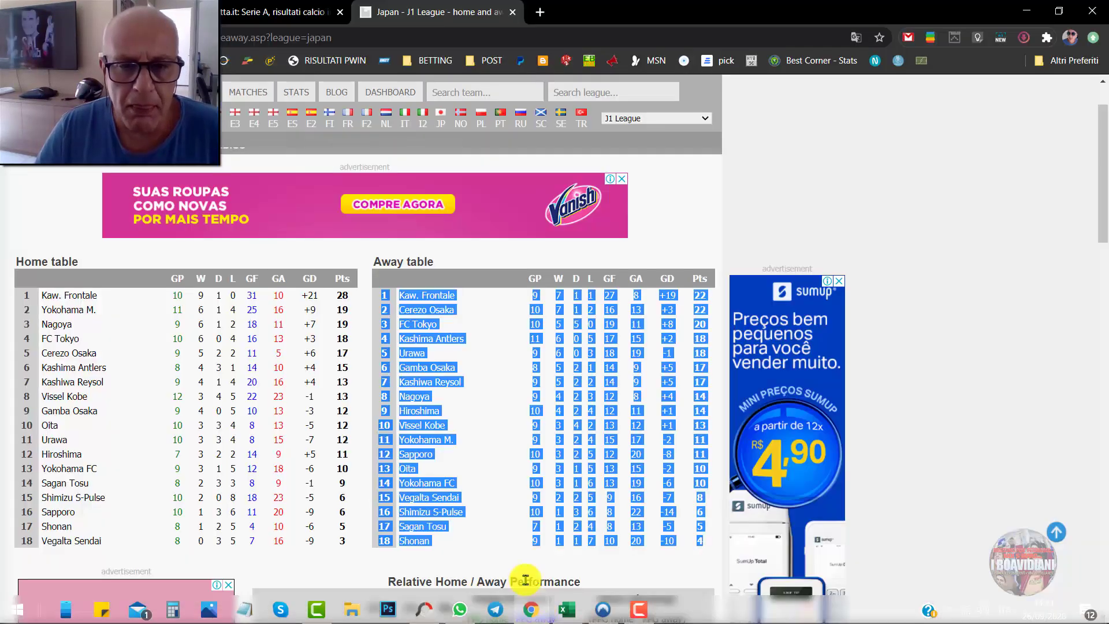
scroll(501, 291, up, 1)
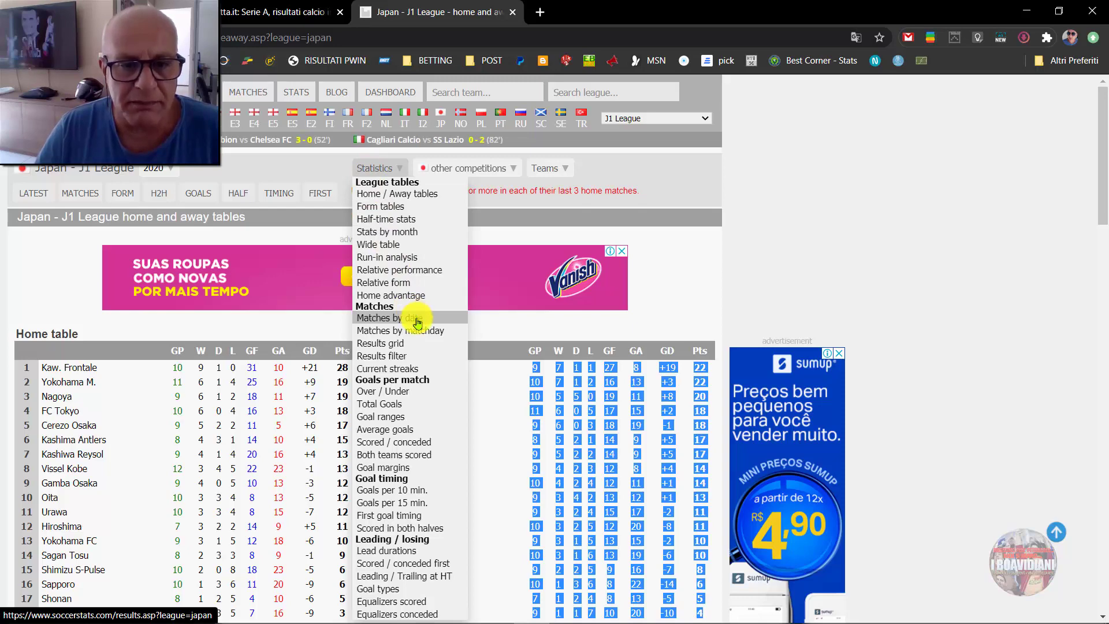
click(417, 321)
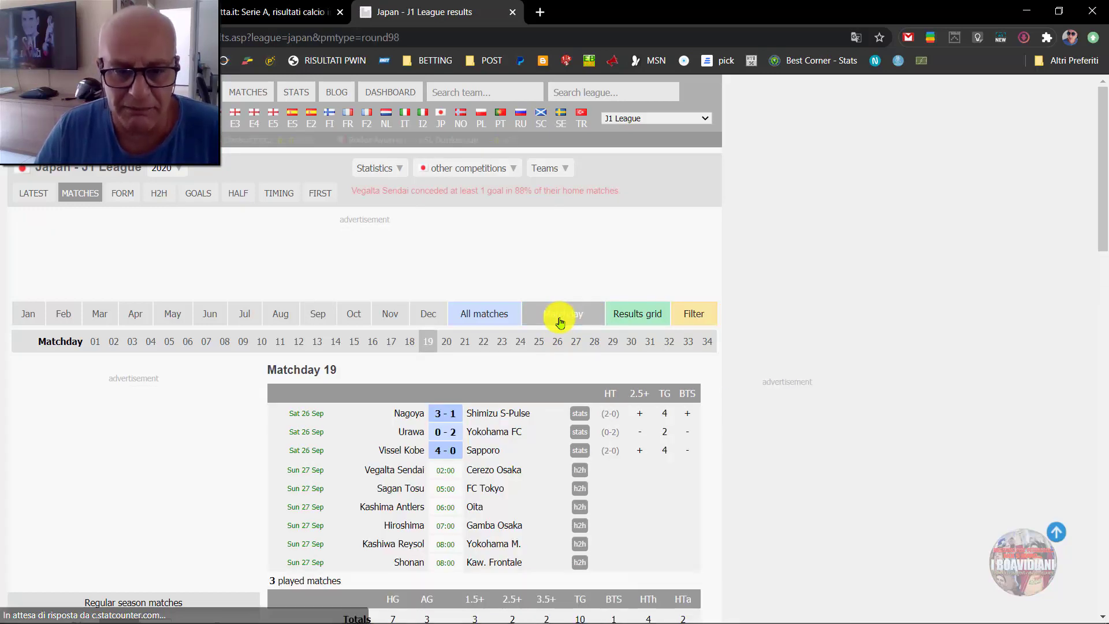
- Copy the Matchday 19 fixtures, Nagoya – Shimizu S-Pulse to Shonan – Kaw. Frontale, then switch to the workbook
scroll(515, 434, down, 1)
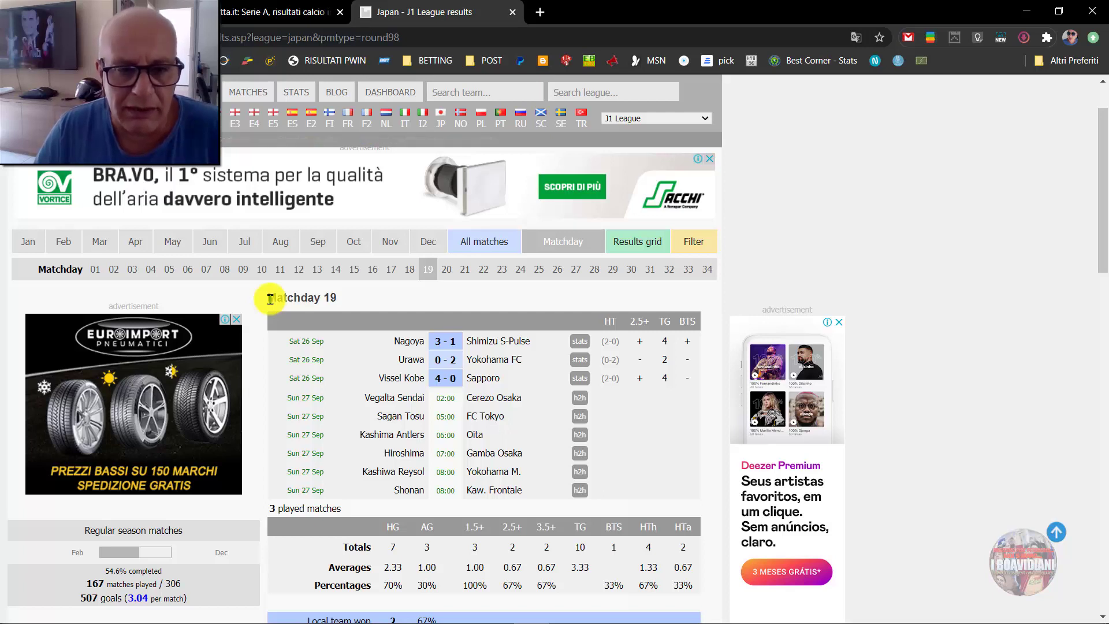
drag(284, 298, 343, 301)
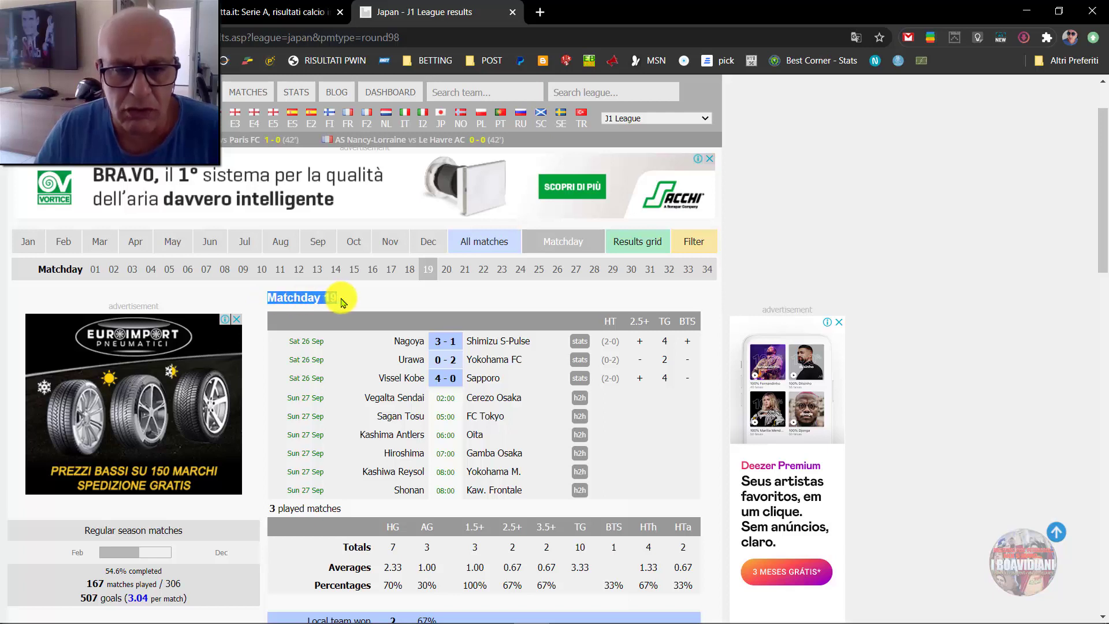
drag(342, 301, 603, 489)
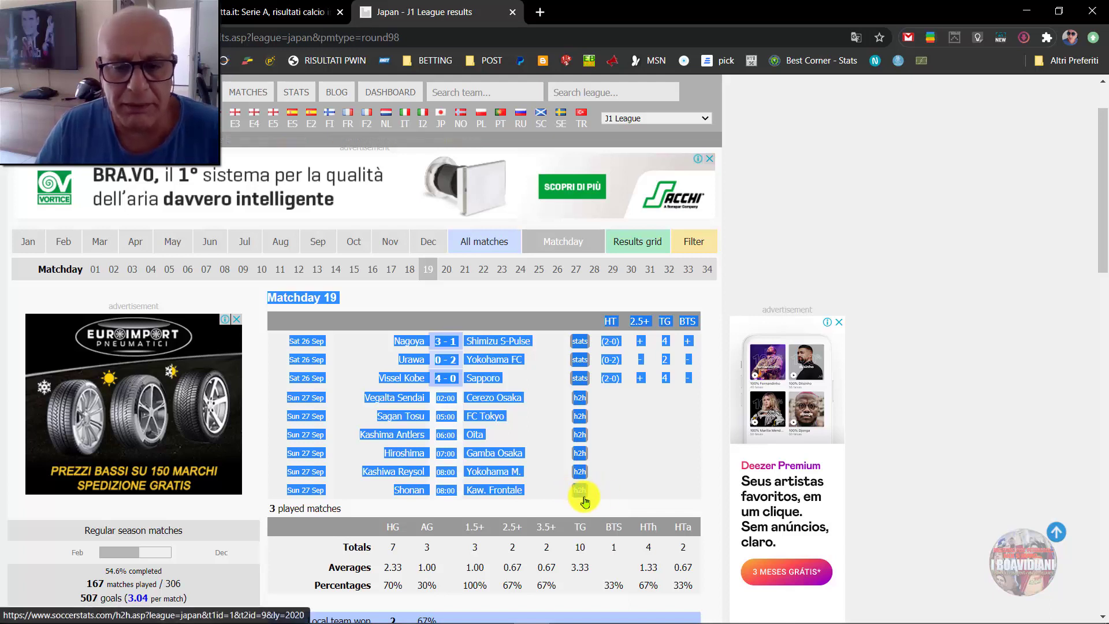
right_click(433, 376)
click(456, 389)
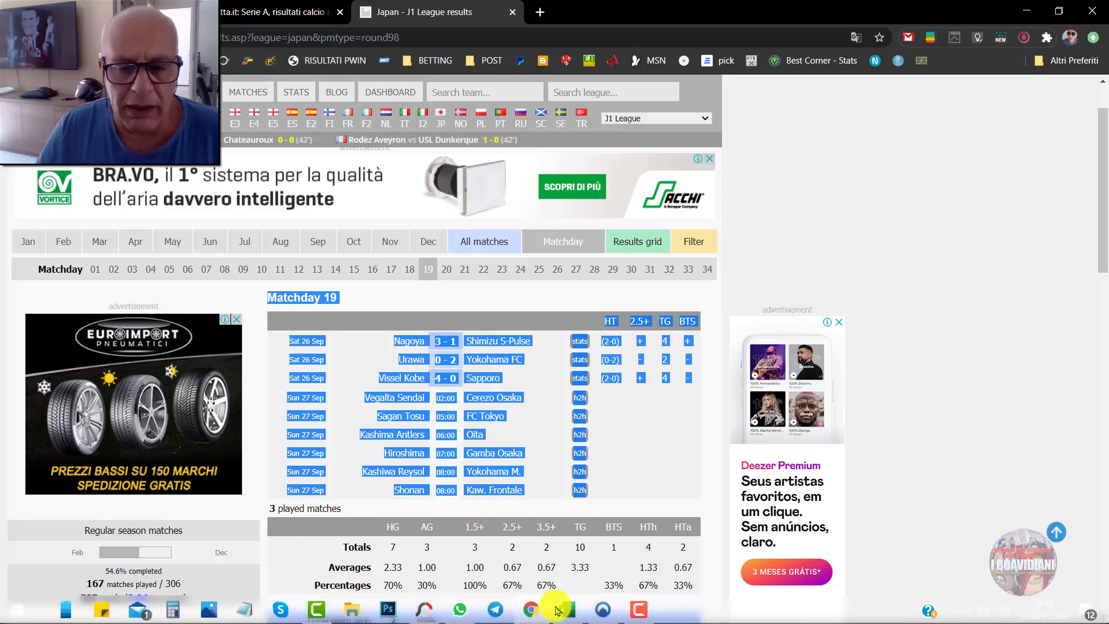
click(568, 606)
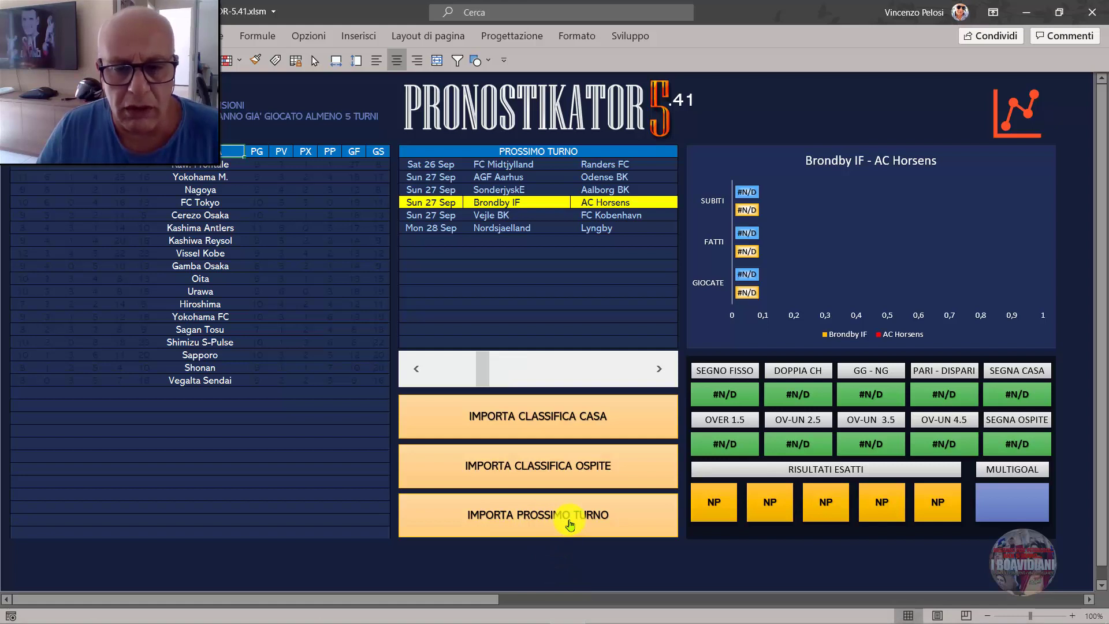
- Import the copied Matchday 19 fixtures with IMPORTA PROSSIMO TURNO
click(570, 523)
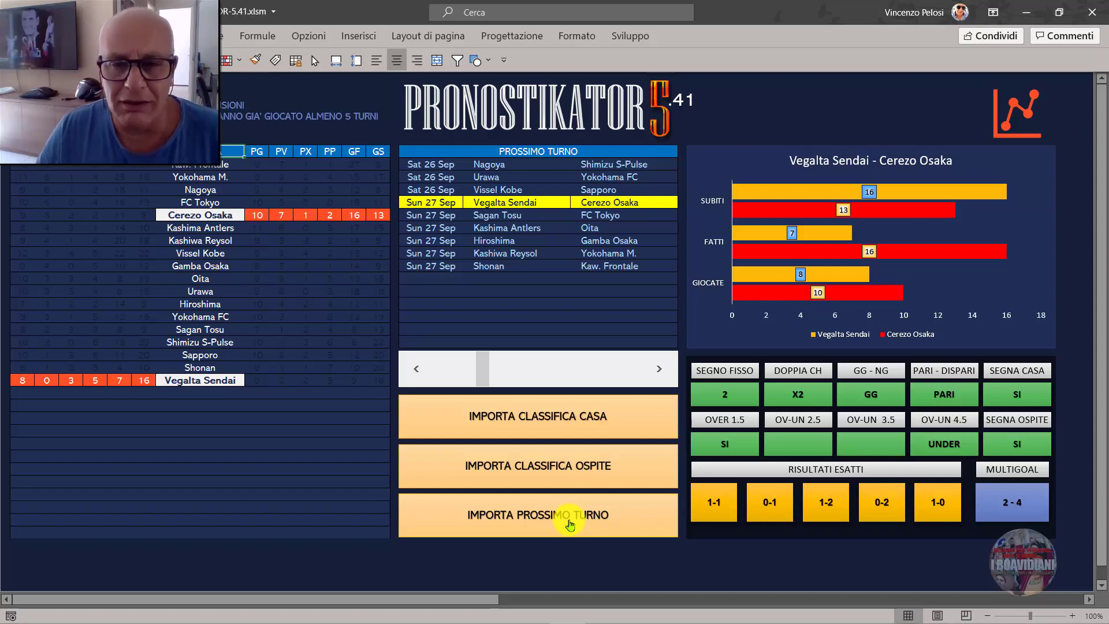
- Step back through the predictions to the first fixture, Nagoya – Shimizu S-Pulse
click(422, 368)
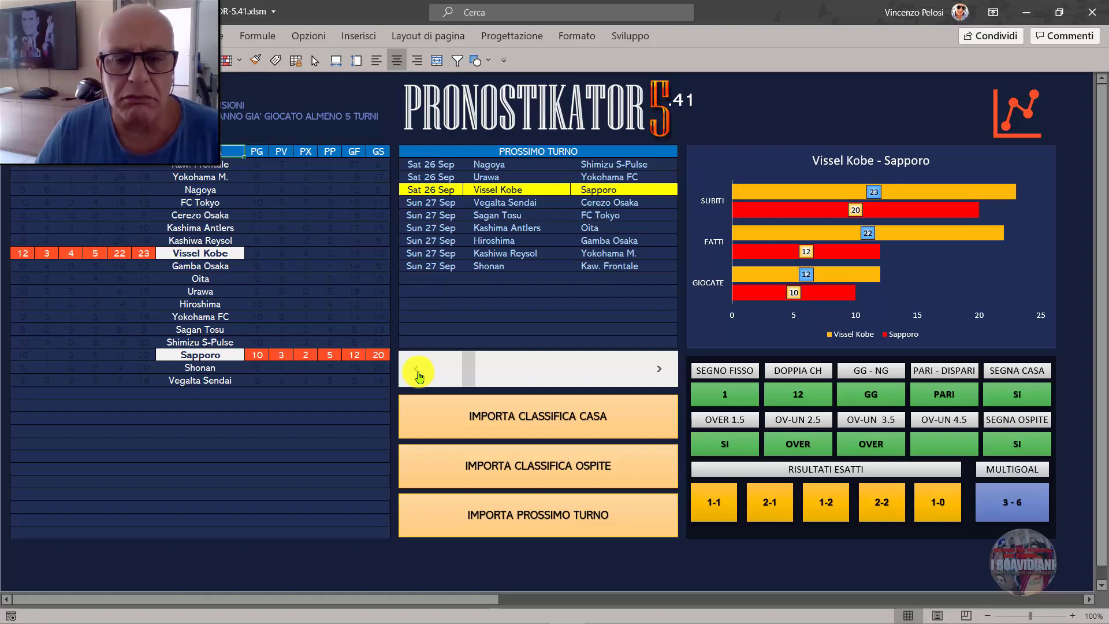
click(420, 376)
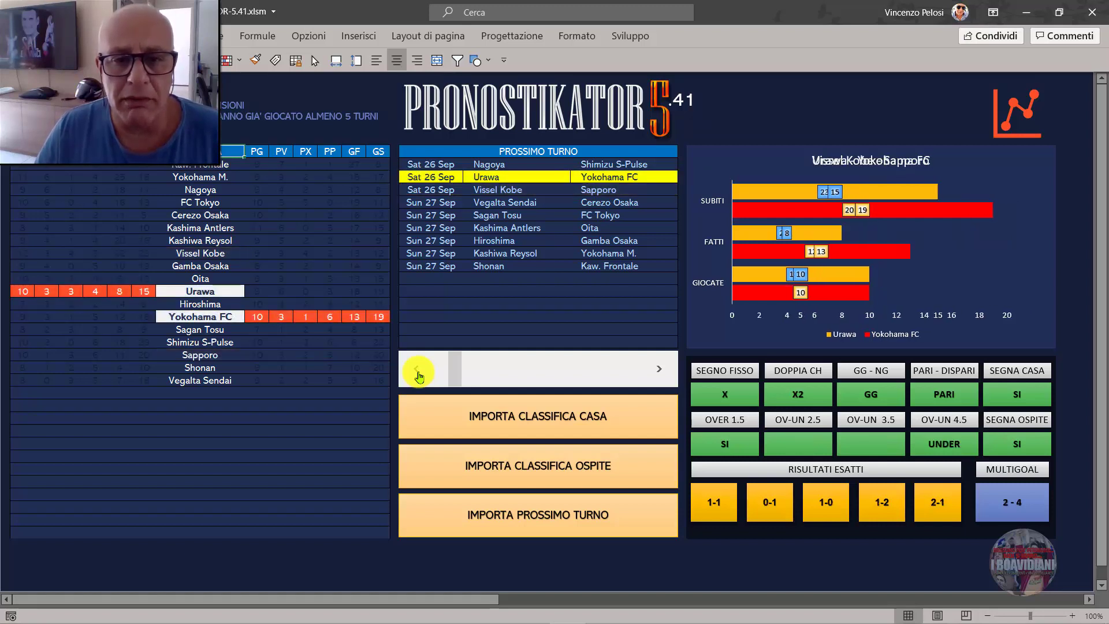
click(419, 376)
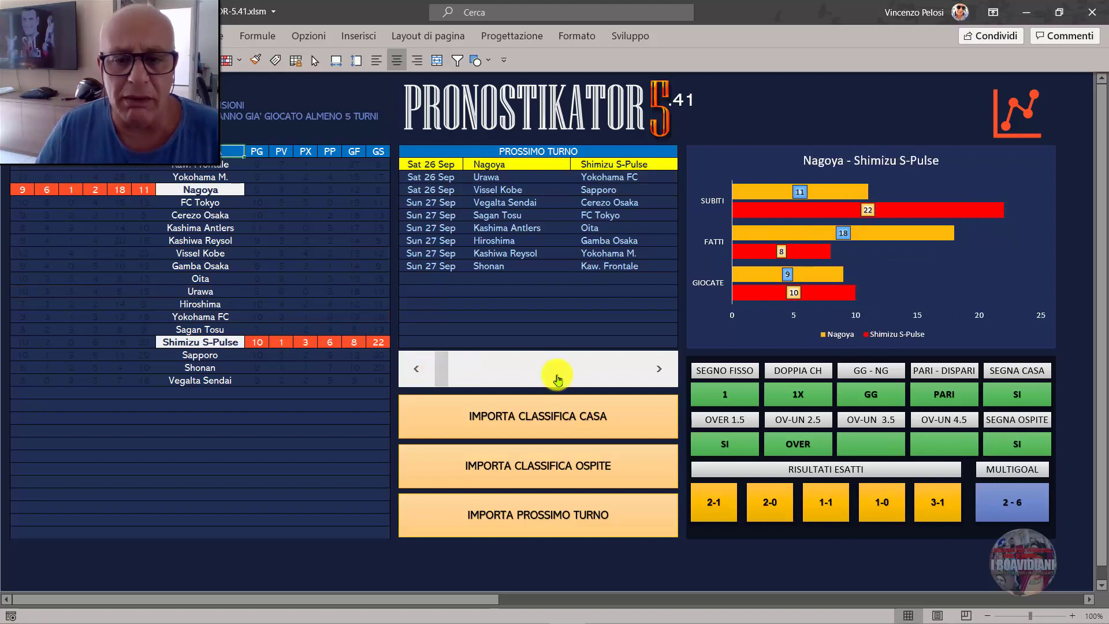
- Step forward through each fixture's prediction up to Shonan – Kaw. Frontale
click(661, 368)
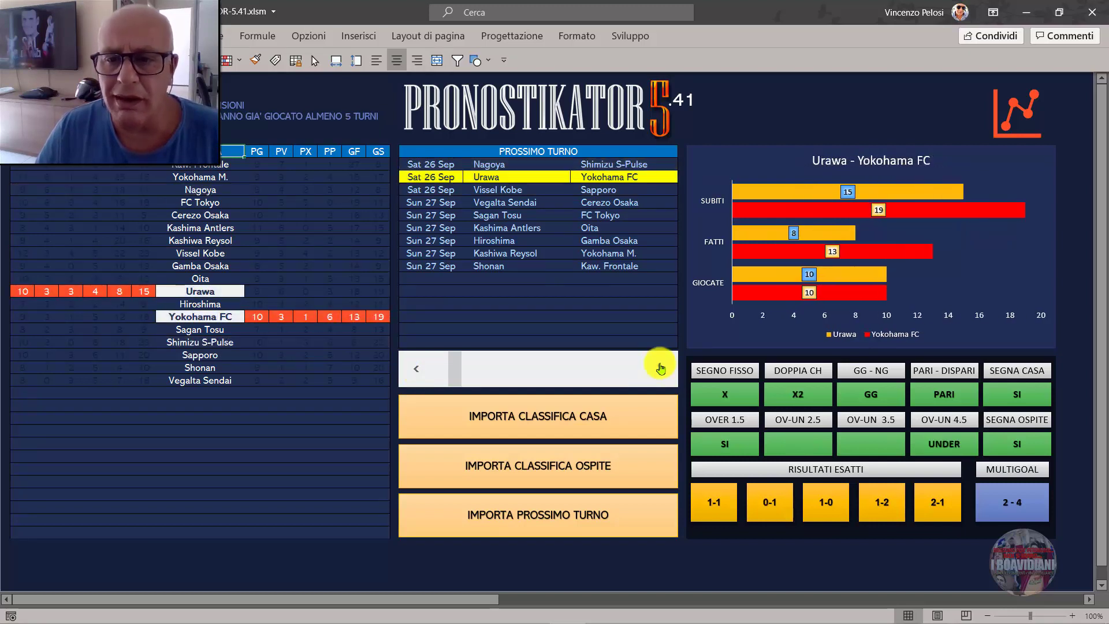
click(661, 368)
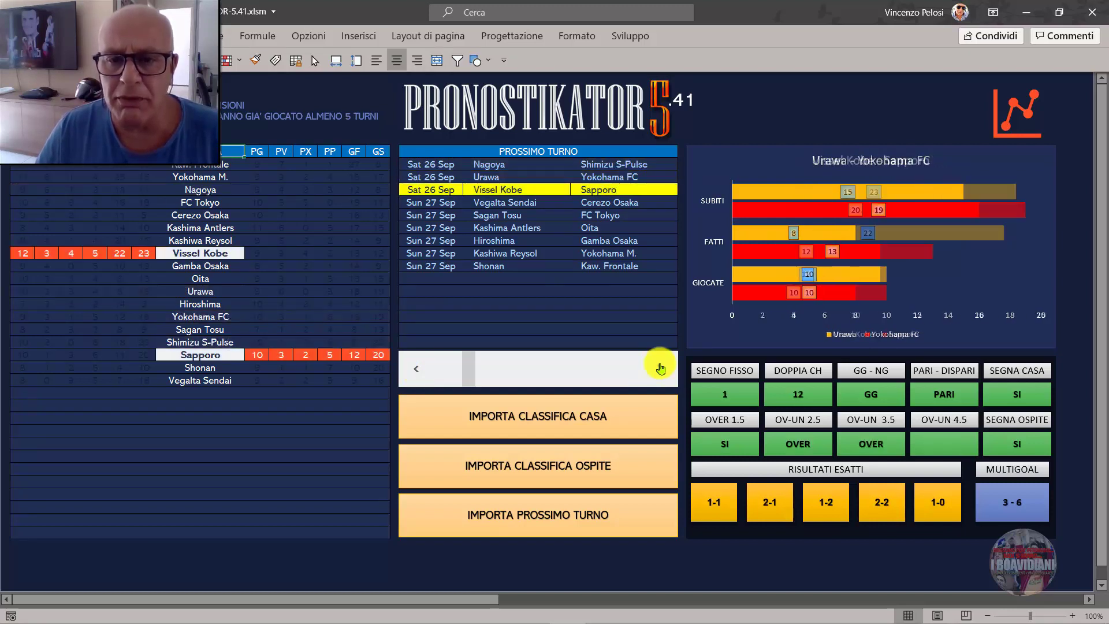
click(660, 368)
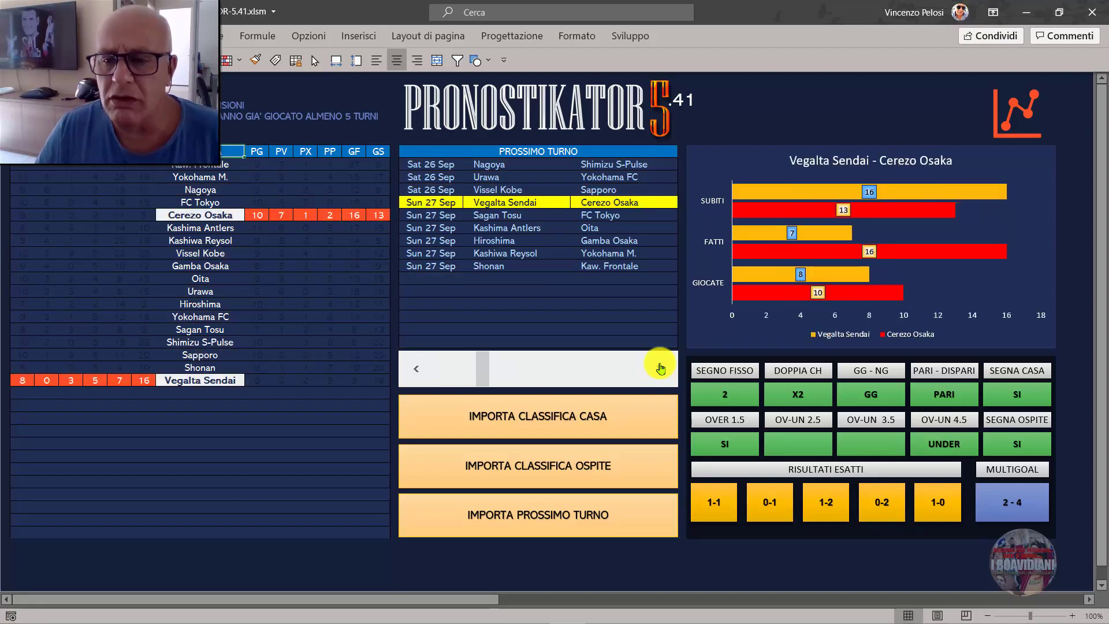
click(660, 368)
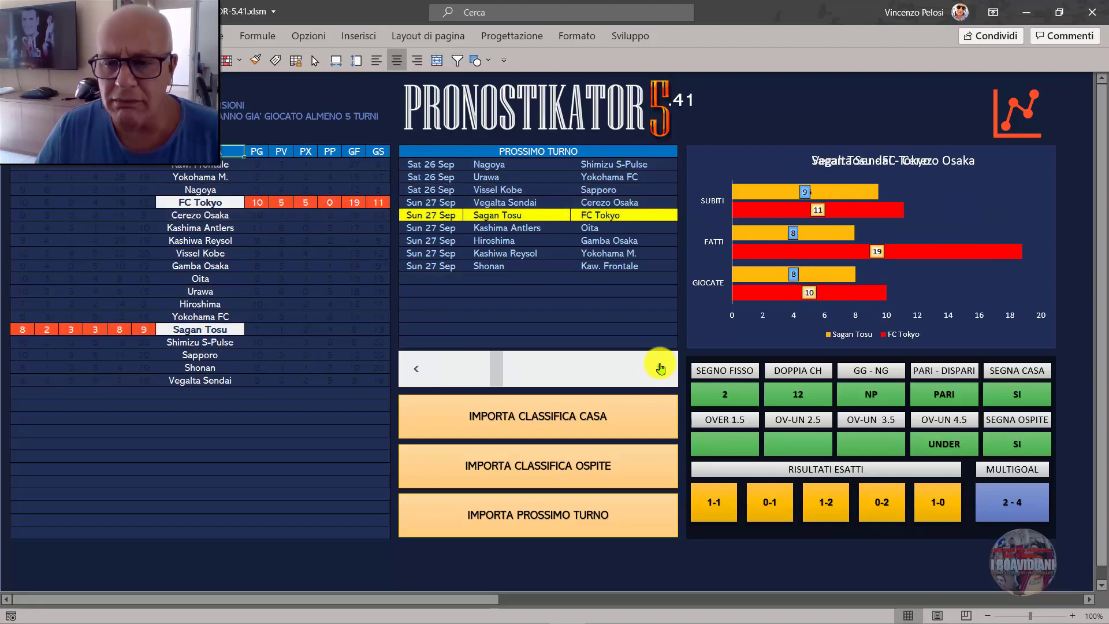
click(660, 368)
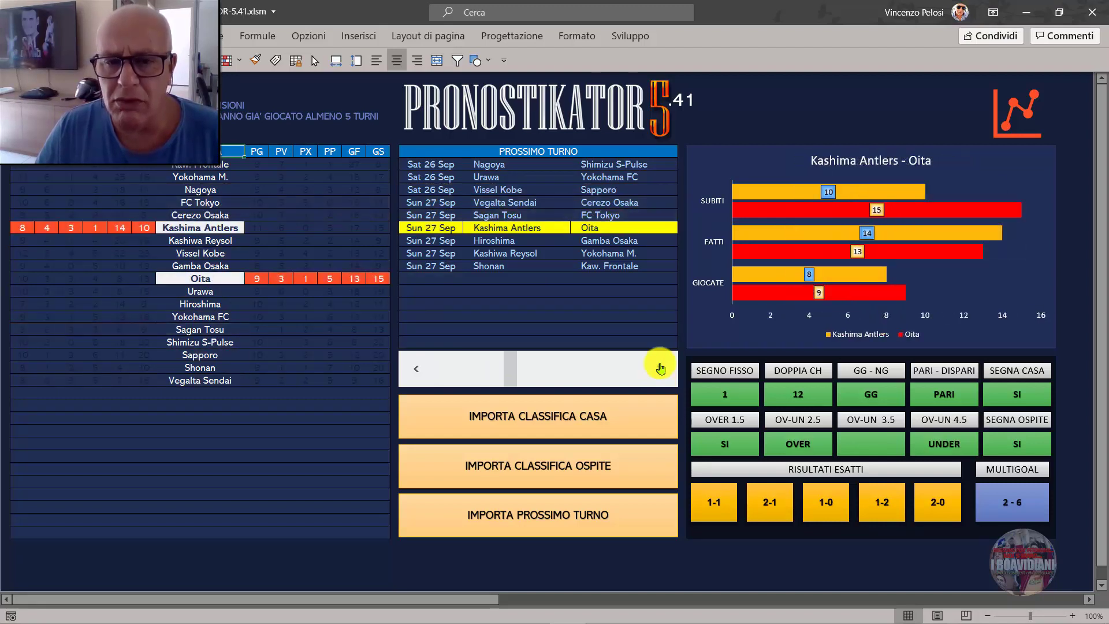
click(660, 368)
click(660, 368)
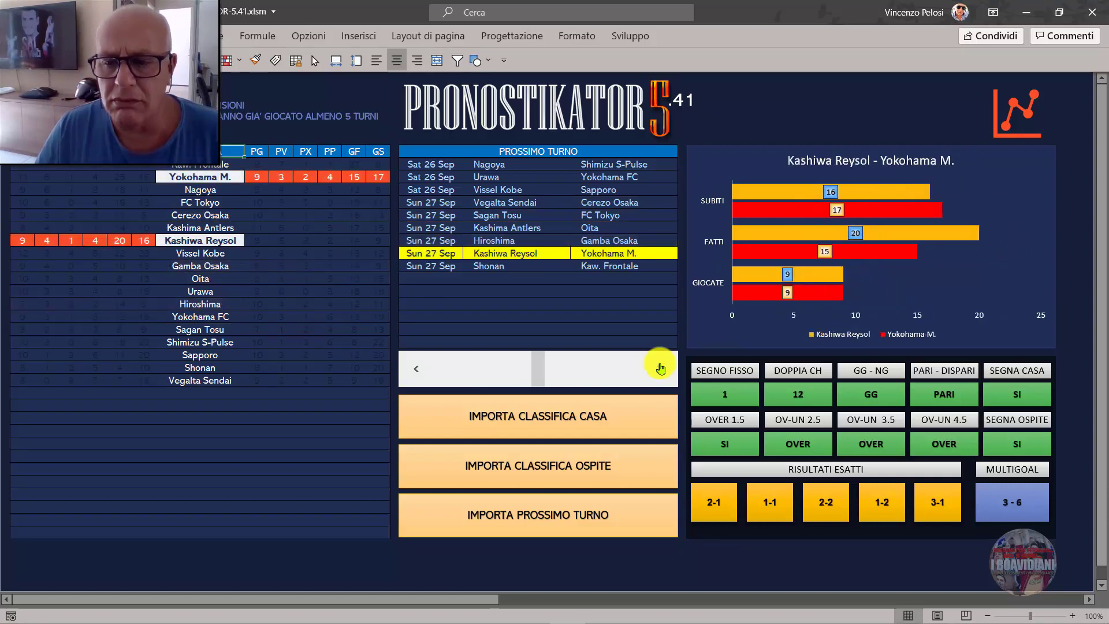
click(660, 368)
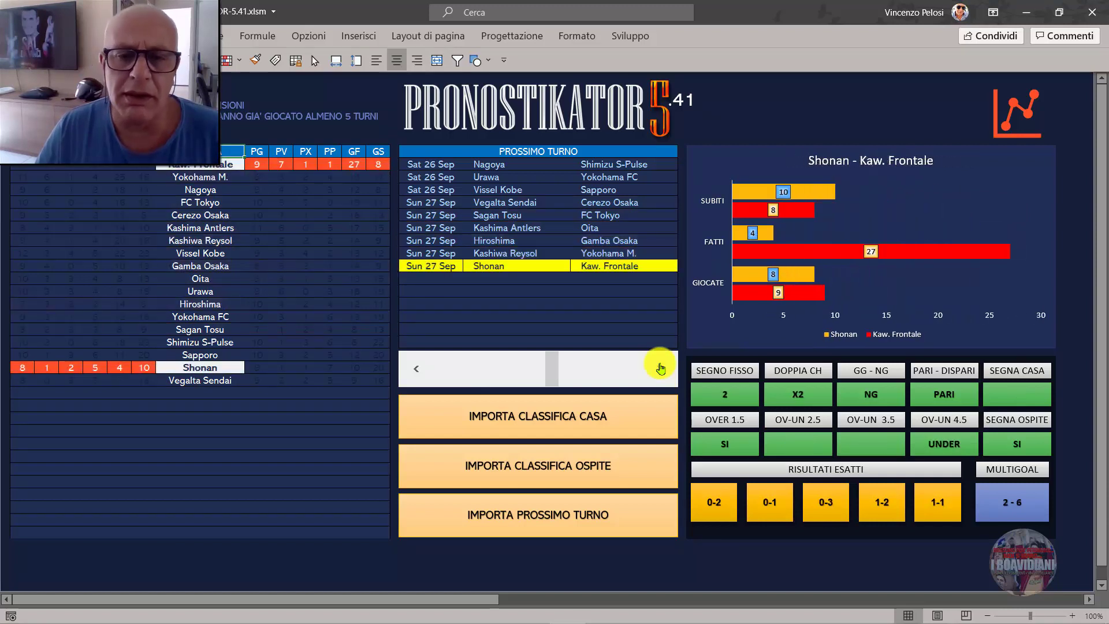